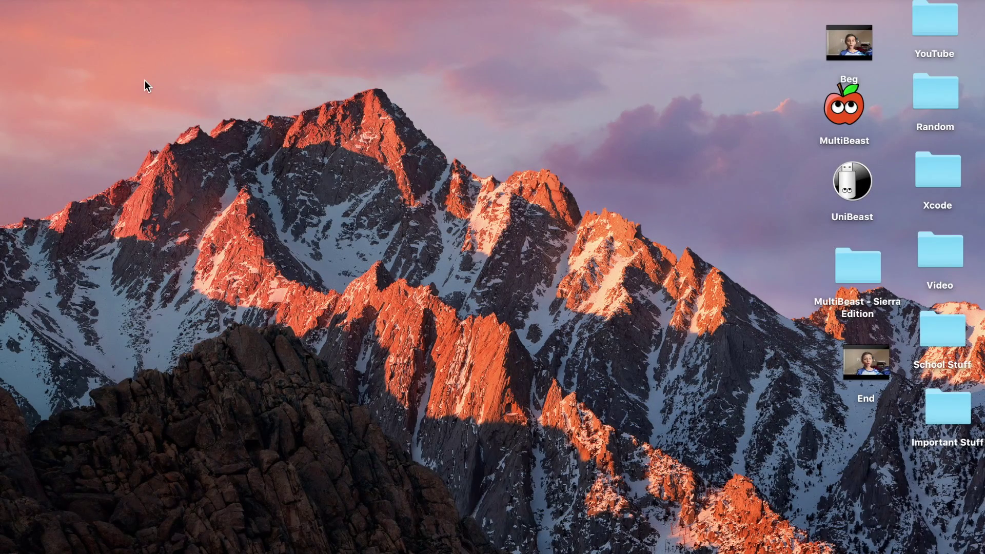
- Open Safari and browse blender.org's Blender 2.78 download page
drag(144, 80, 350, 248)
key(F4)
click(345, 246)
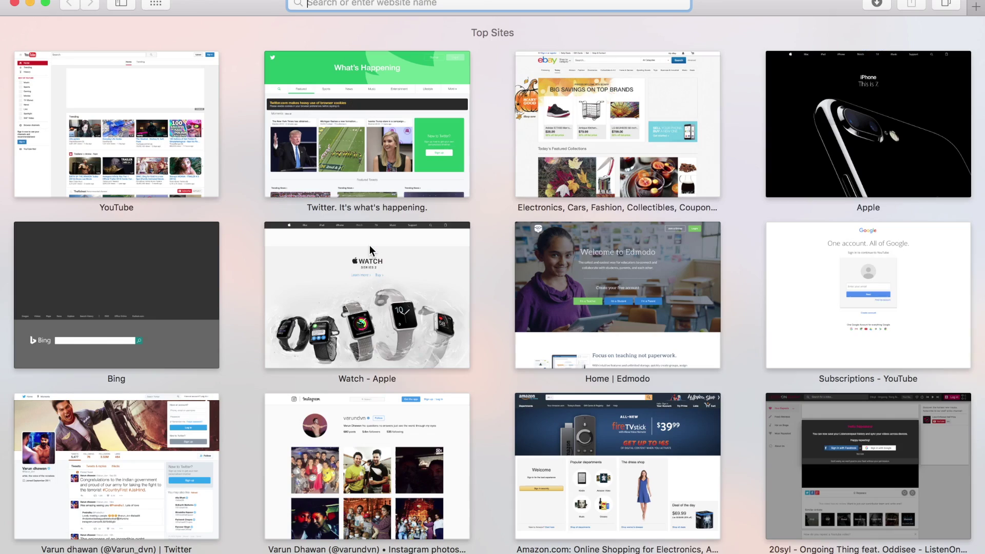
mouse_move(370, 246)
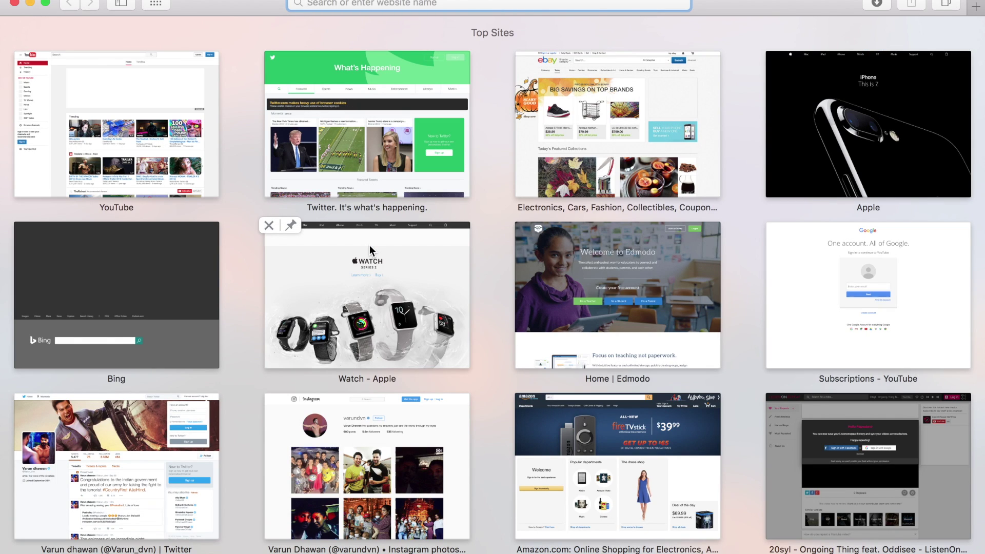
text(ble)
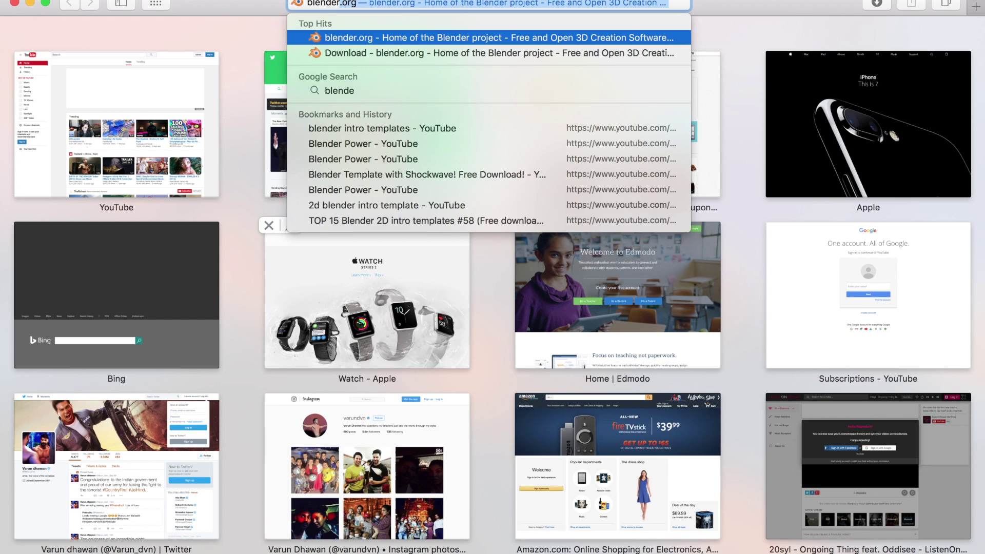
text(nde)
key(Return)
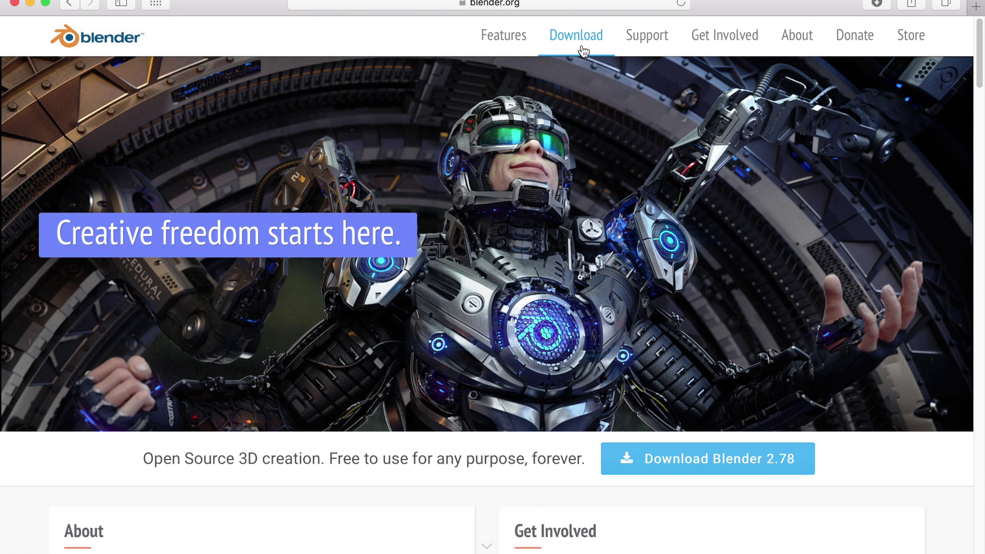
click(575, 35)
drag(977, 88, 975, 210)
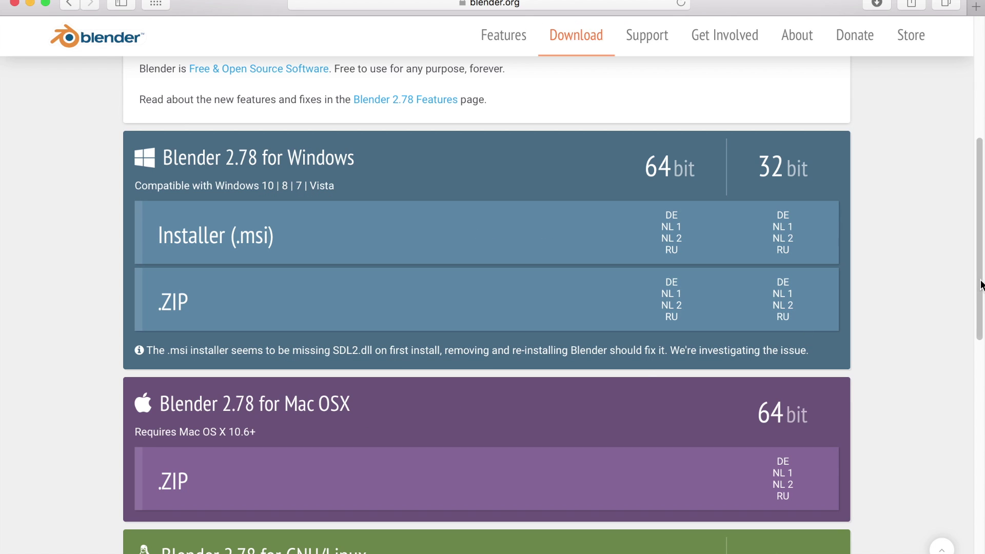
drag(980, 284, 980, 90)
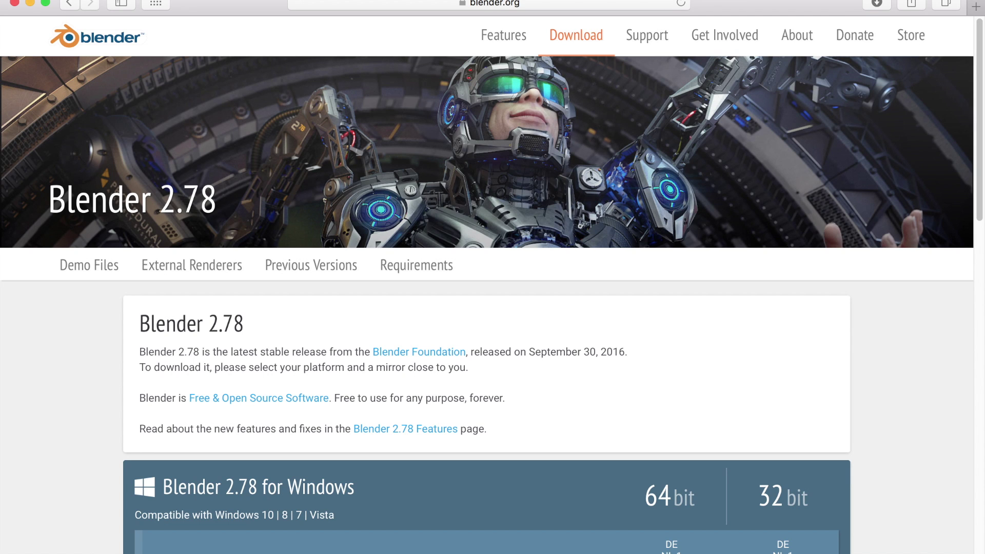
- Load youtube.com in Safari
click(496, 8)
text(youtube.com)
key(Return)
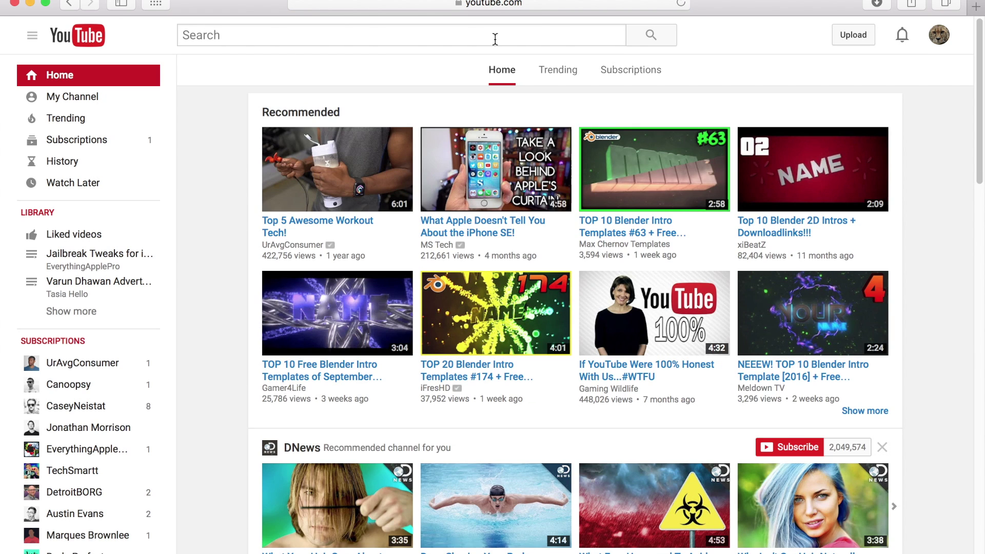
- Search YouTube for '2d blender intro templates' using the 'blender intro templates' suggestion
click(406, 42)
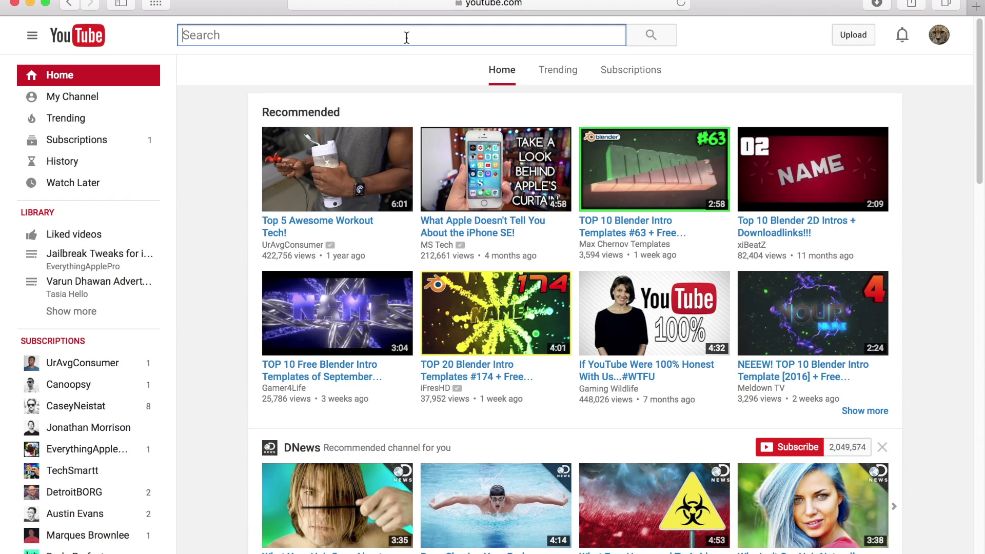
text(blende)
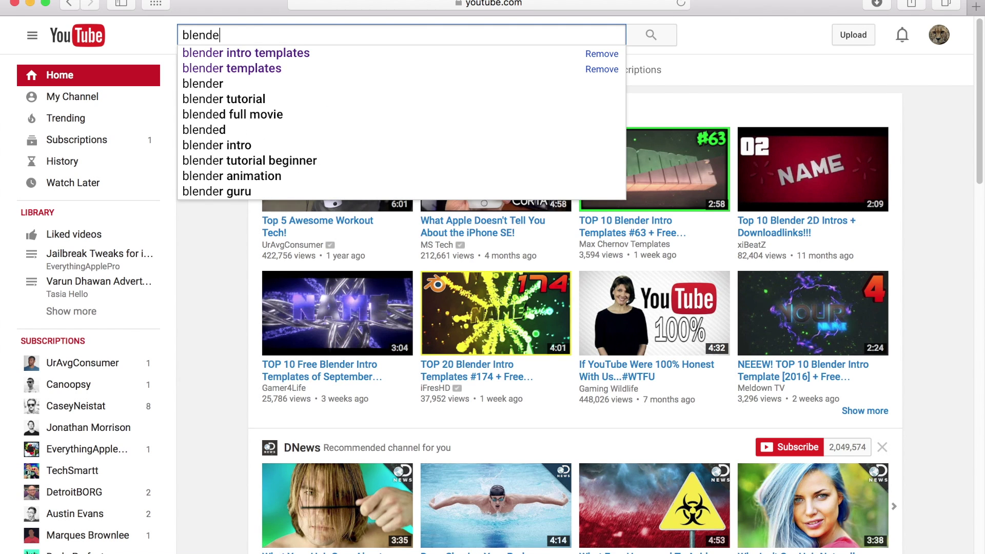
click(427, 53)
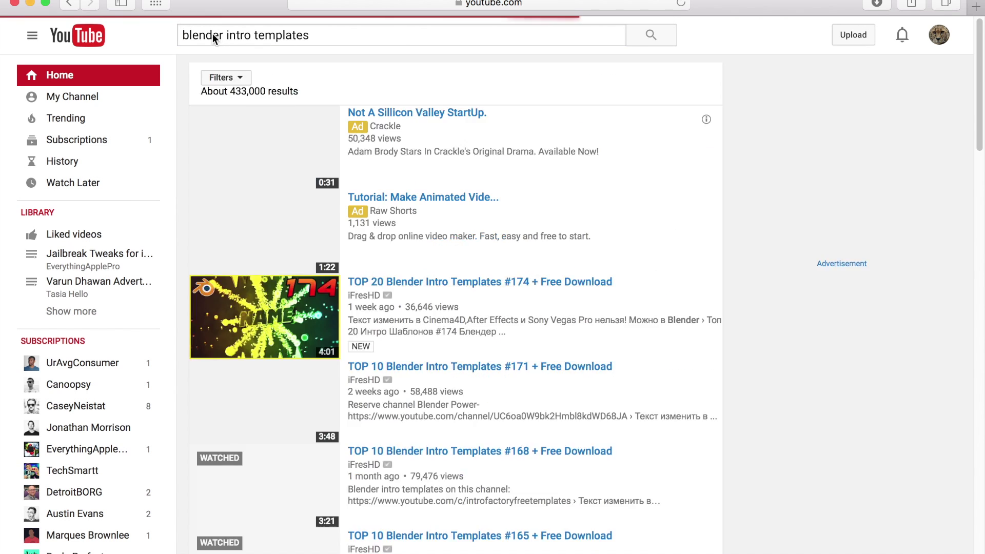
click(183, 35)
text(2d)
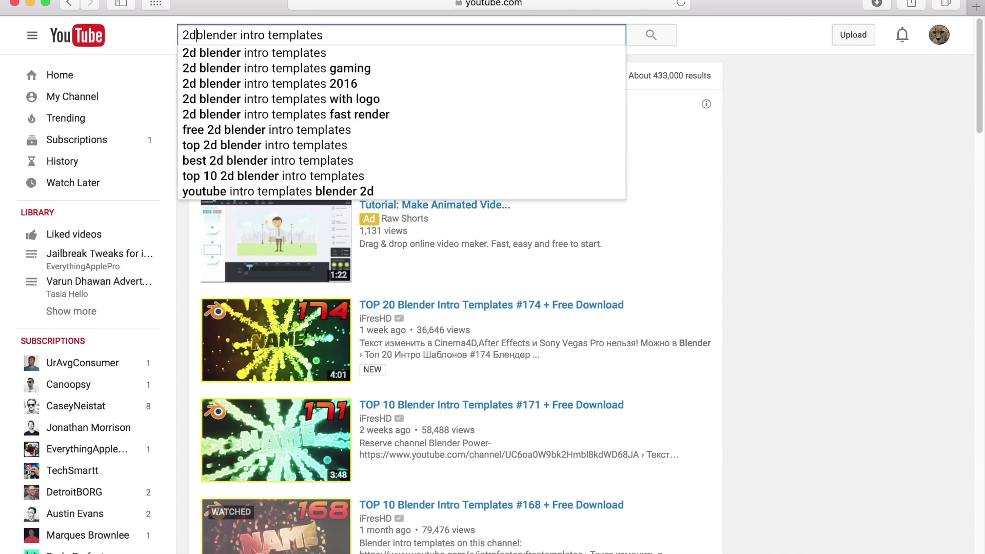
key(Return)
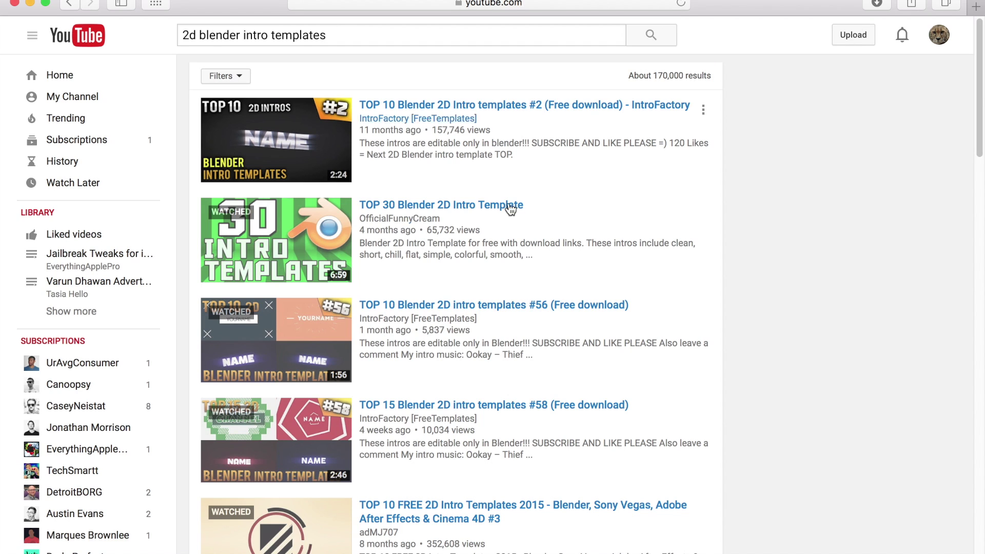
- Open the pasted TOP 5 Blender 2D outro templates #60 video and expand its description
click(494, 4)
text(https://www.youtube.com/watch?v=L1wIJgbgdBo)
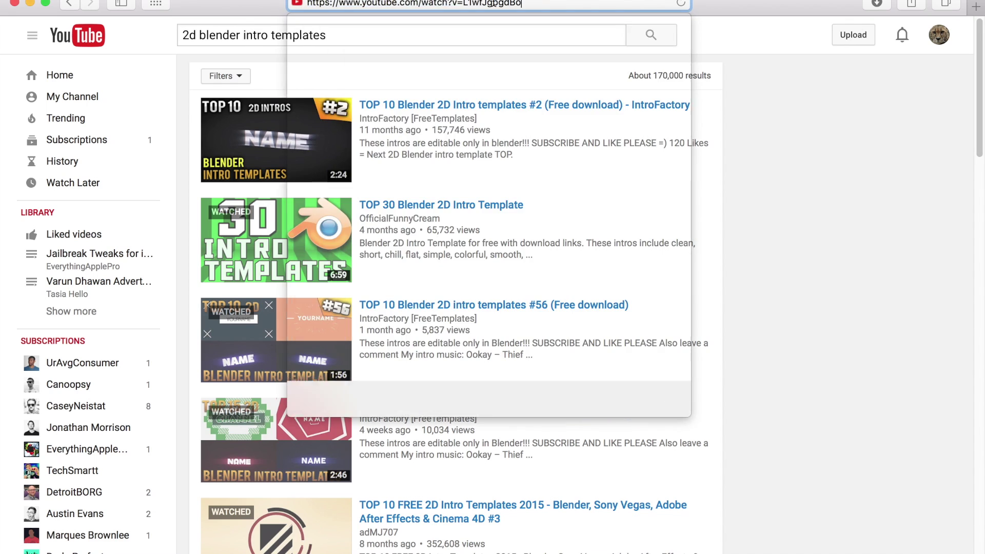
key(Return)
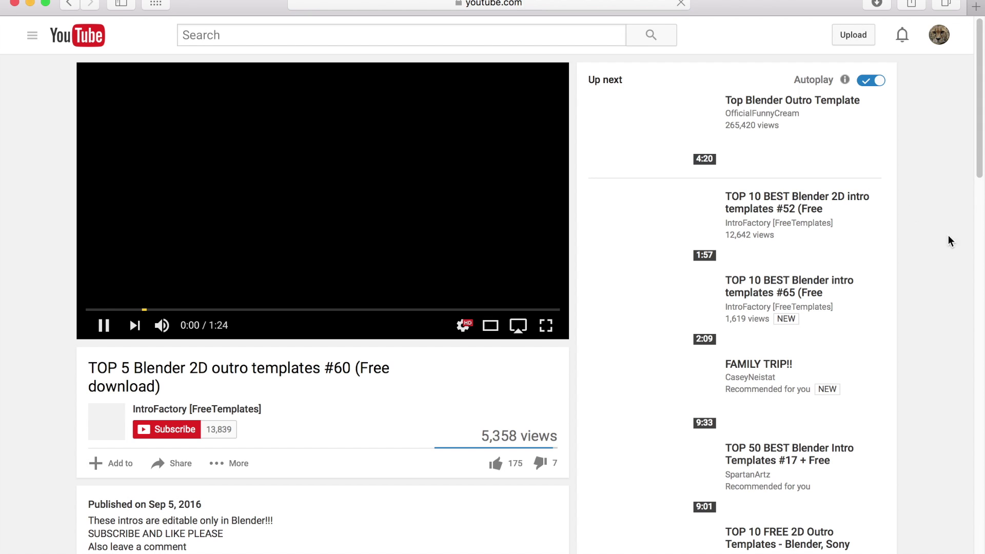
drag(980, 146, 974, 215)
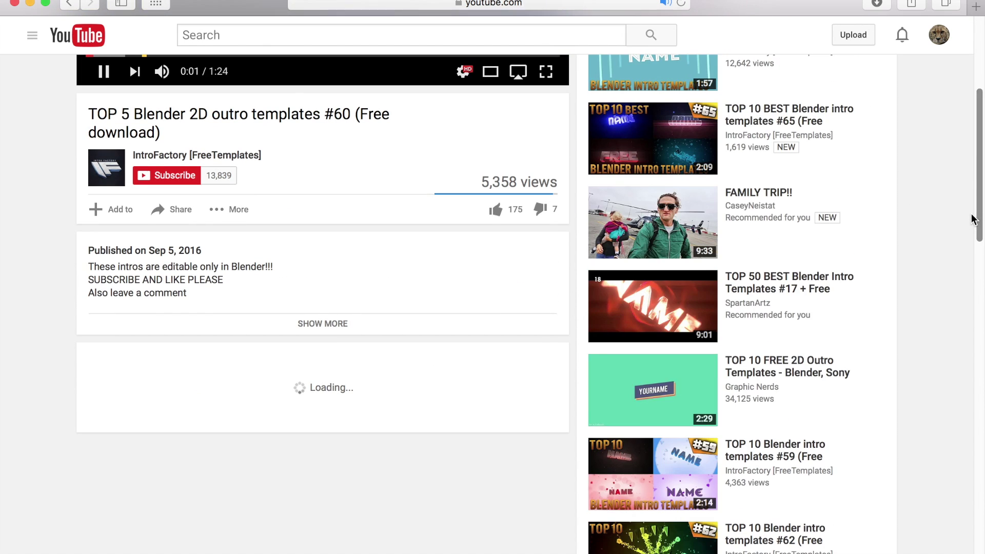
click(422, 322)
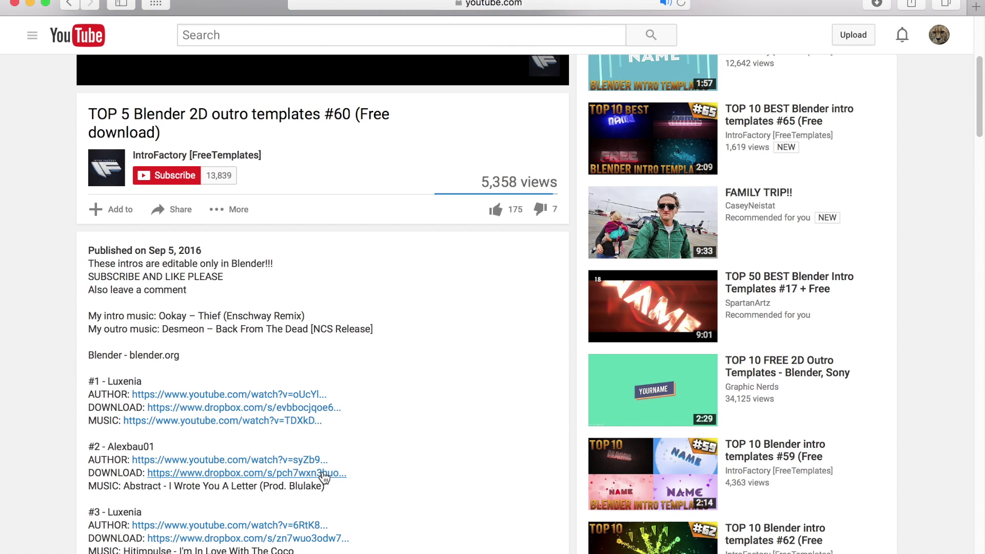
- Skip ahead in the outro preview and pause it, showing the Dropbox download links
drag(980, 103, 980, 64)
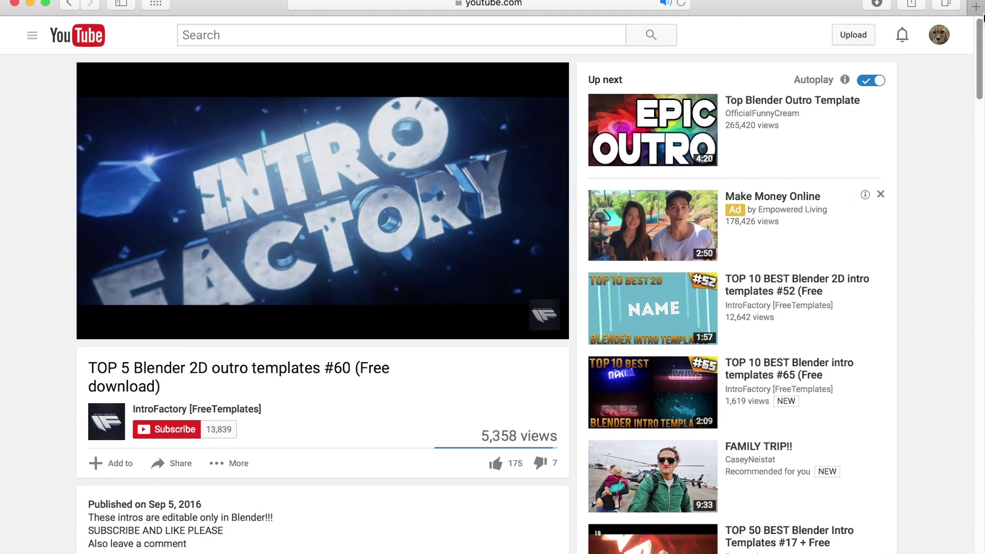
key(Right)
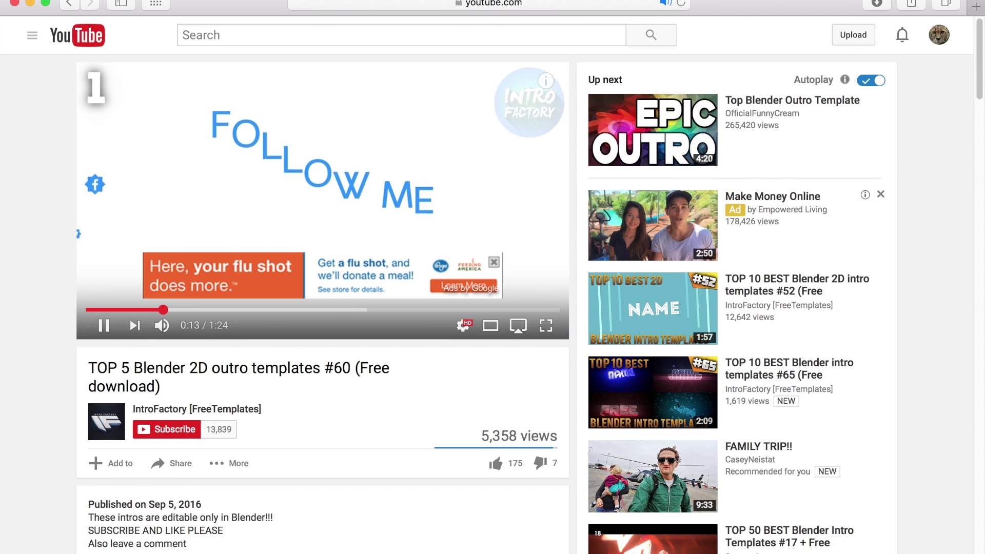
click(419, 265)
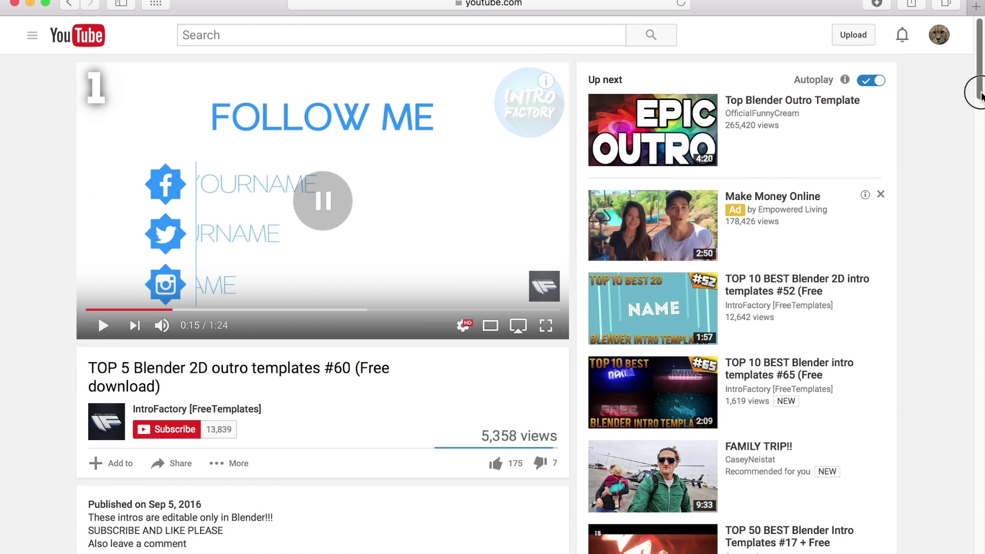
drag(978, 87, 978, 149)
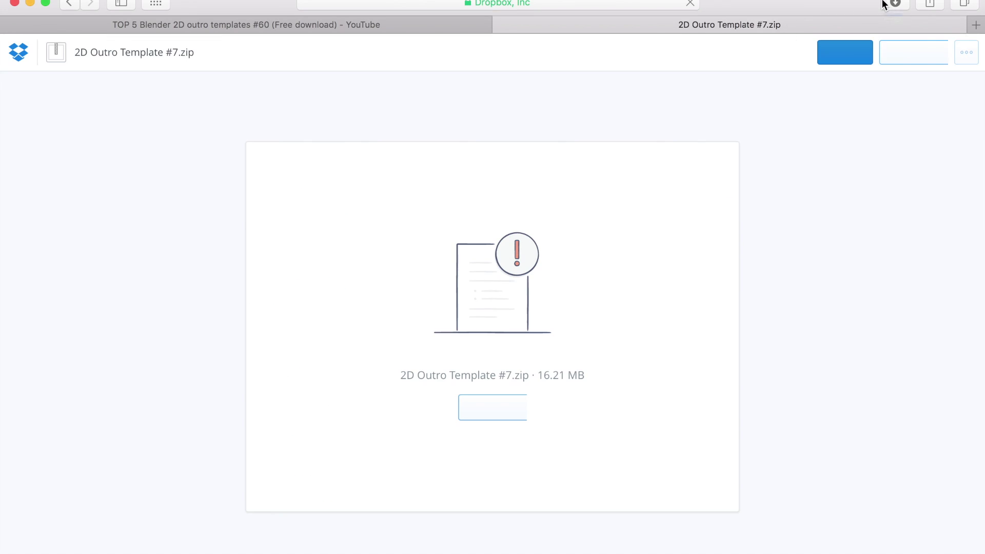
- Clear old downloads and download 2D Outro Template #7.zip from Dropbox without signing up
click(893, 4)
click(943, 31)
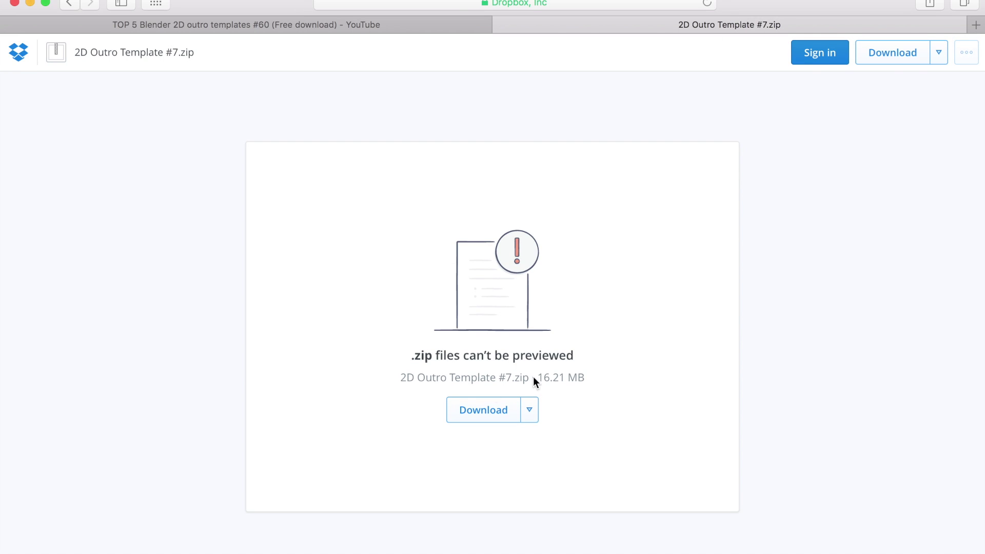
click(489, 418)
click(503, 492)
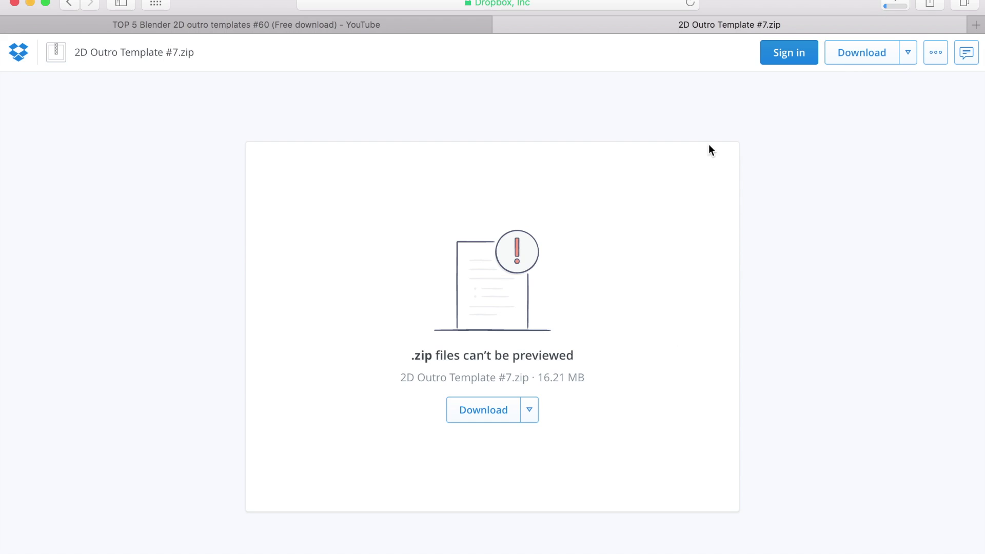
click(900, 8)
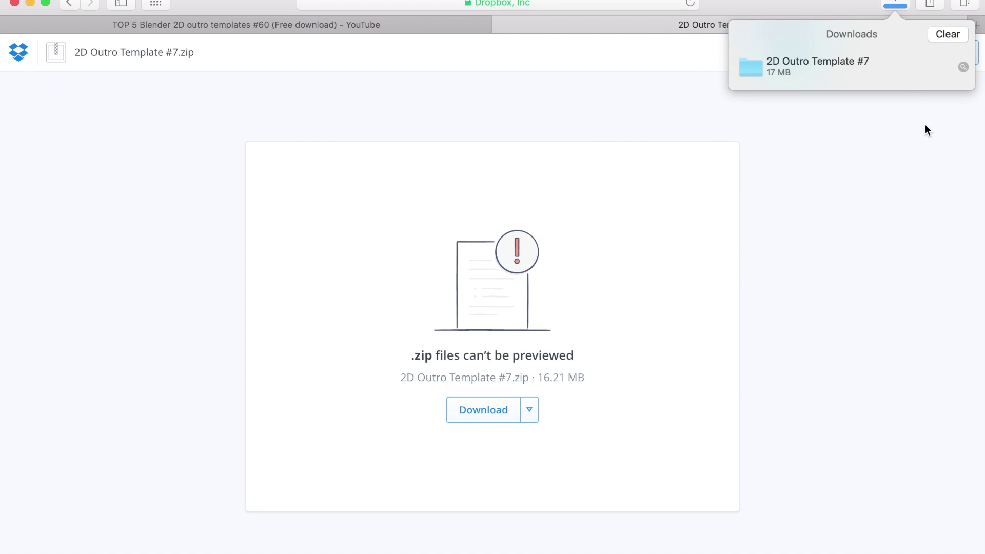
- Preview the 2D Outro Template #7 folder's files and open its .blend template
double_click(844, 71)
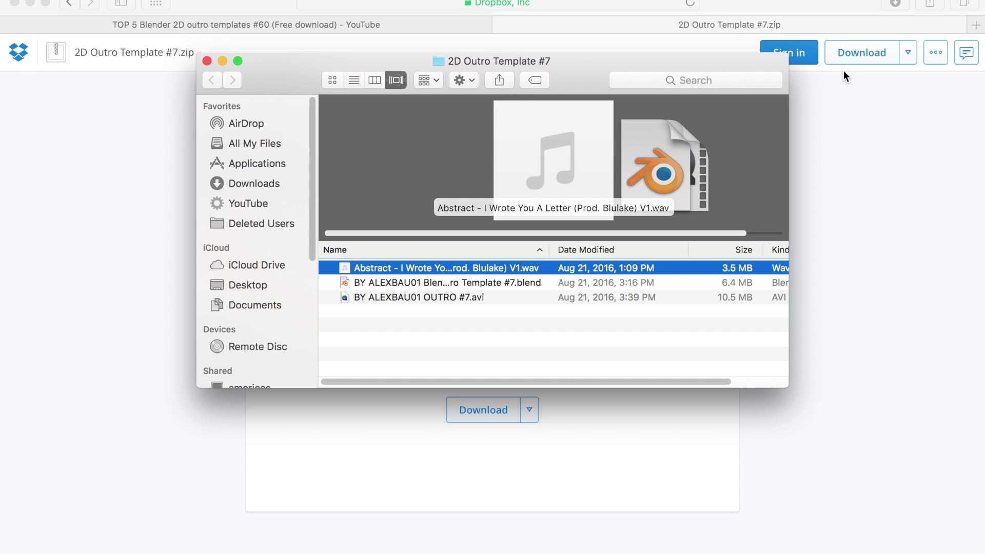
click(533, 282)
click(525, 297)
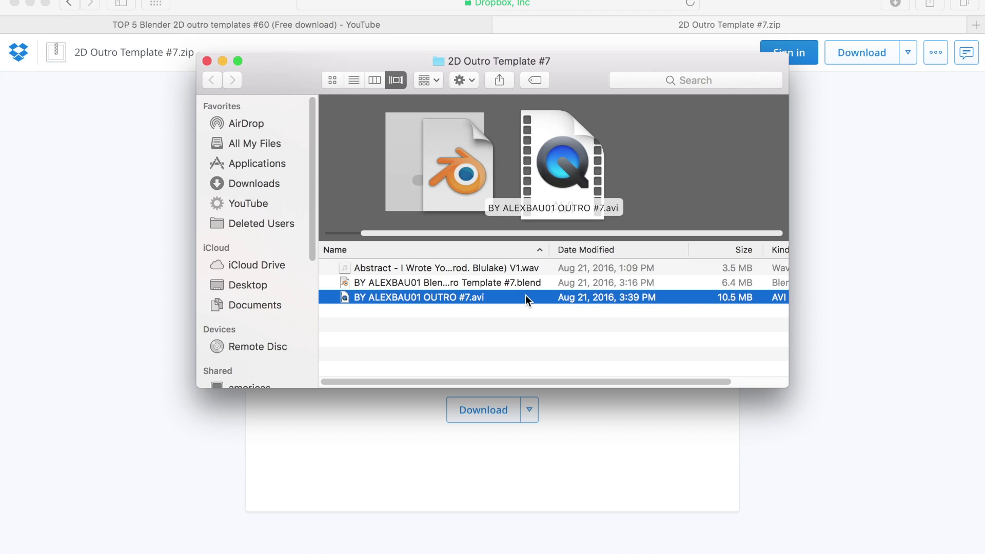
click(512, 281)
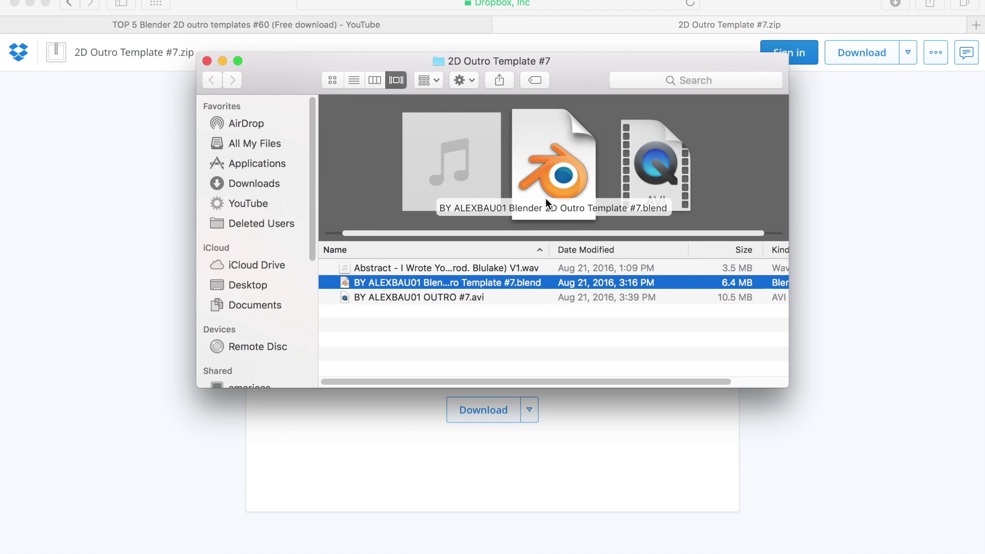
double_click(531, 282)
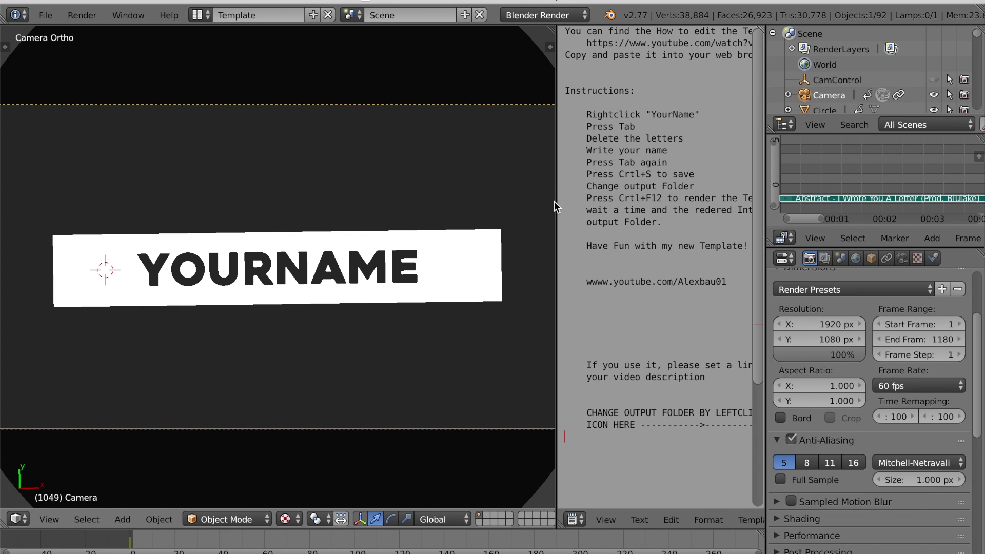
- Select the YOURNAME text object and erase its letters in edit mode
click(403, 259)
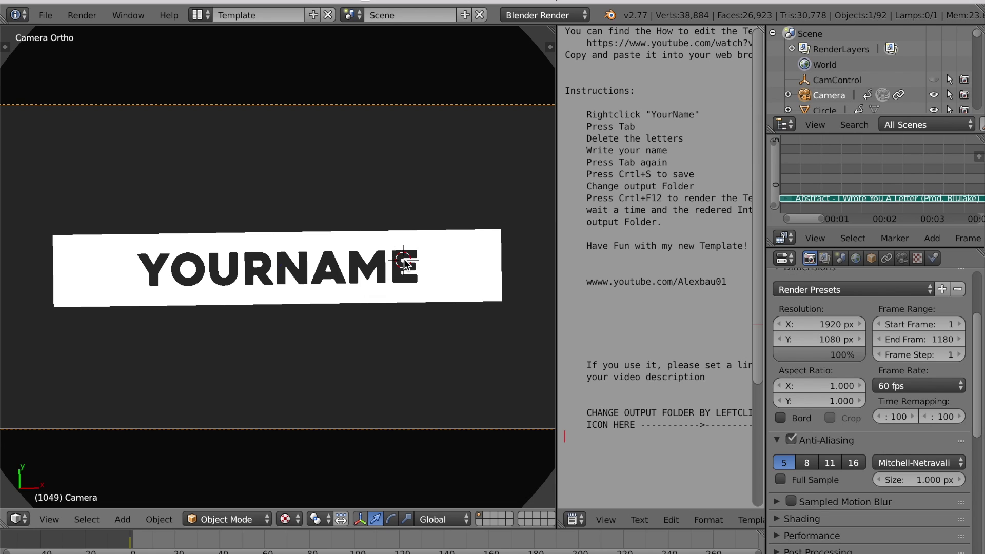
click(356, 267)
right_click(358, 269)
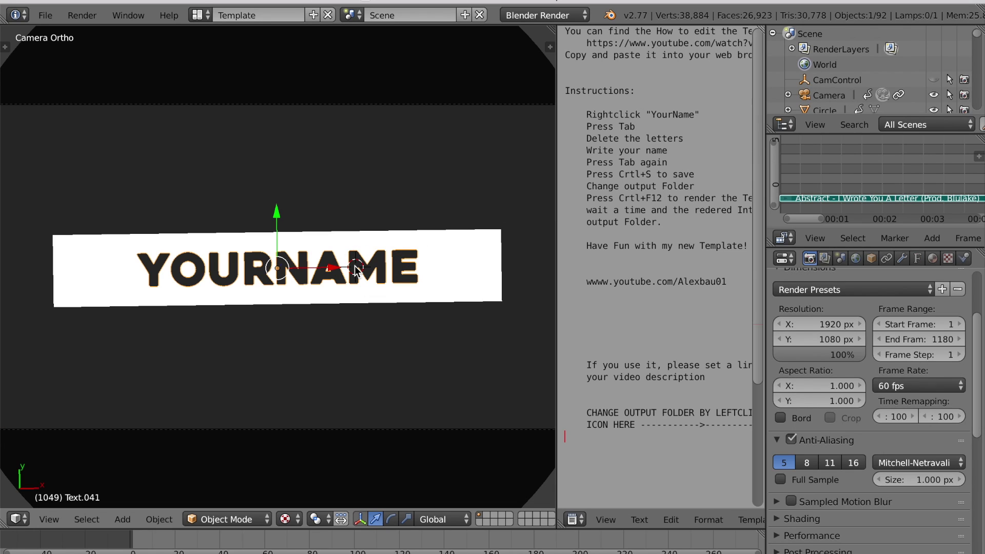
key(Tab)
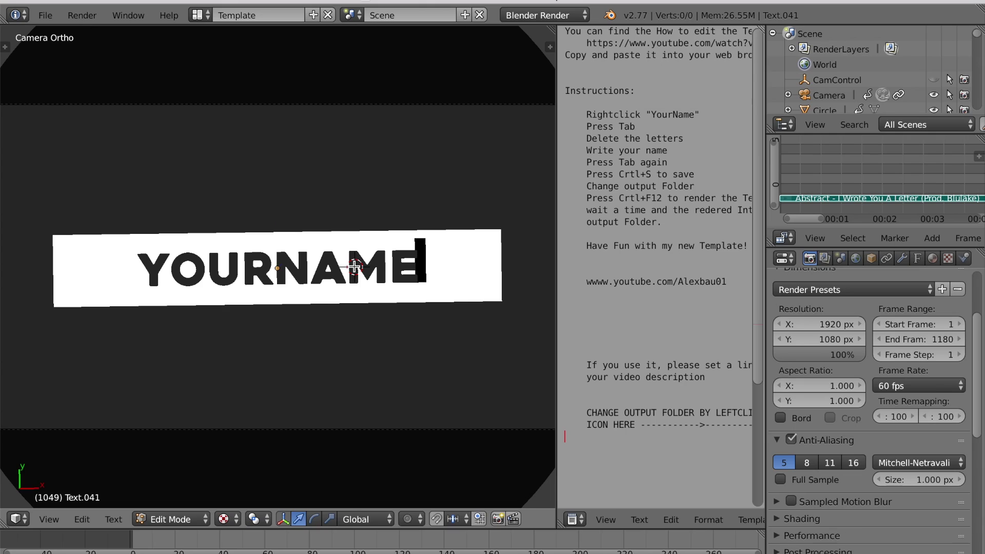
key(BackSpace)
key(BackSpace)
key(BackSpace)
key(BackSpace)
key(BackSpace)
key(BackSpace)
key(BackSpace)
key(BackSpace)
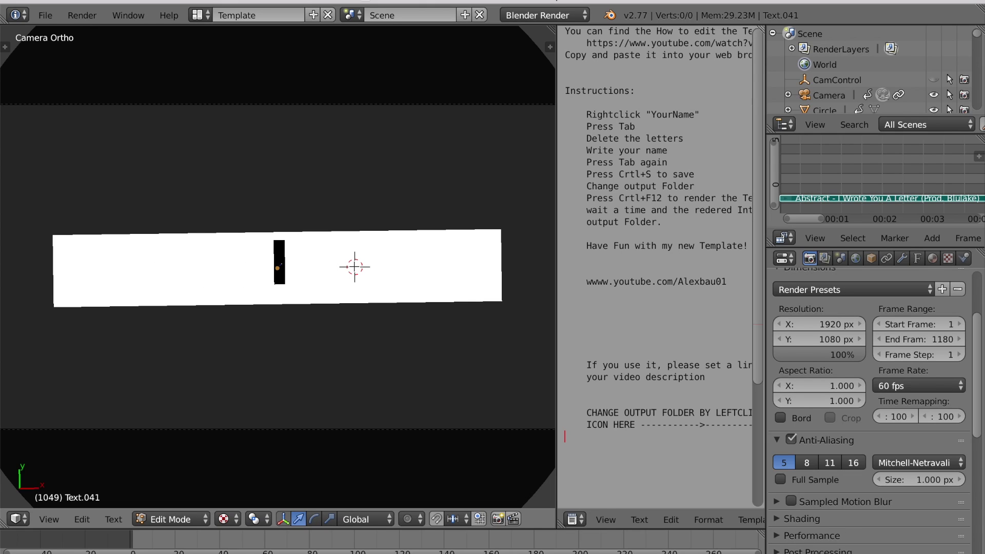
- Type THANKS FOR WATCHING, fixing typos, and start the animation preview
text(THAN)
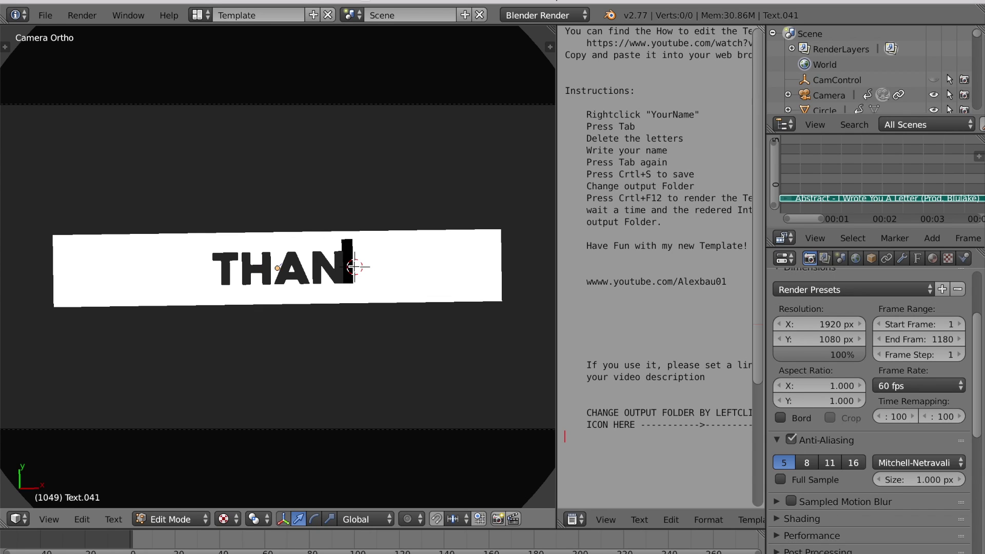
text(KS FOR)
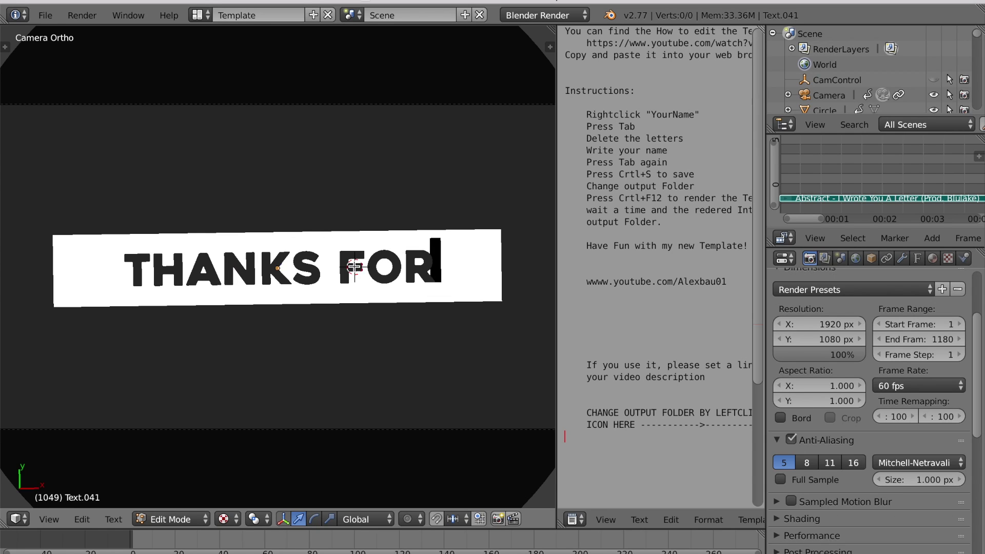
text( WATCH)
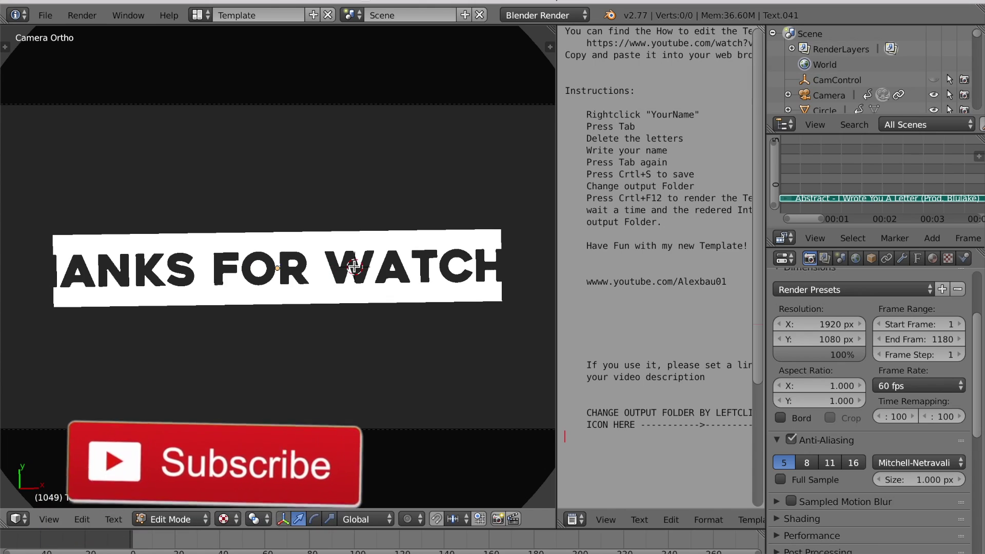
key(BackSpace)
key(BackSpace)
key(BackSpace)
key(BackSpace)
key(BackSpace)
key(BackSpace)
key(BackSpace)
key(BackSpace)
key(BackSpace)
key(BackSpace)
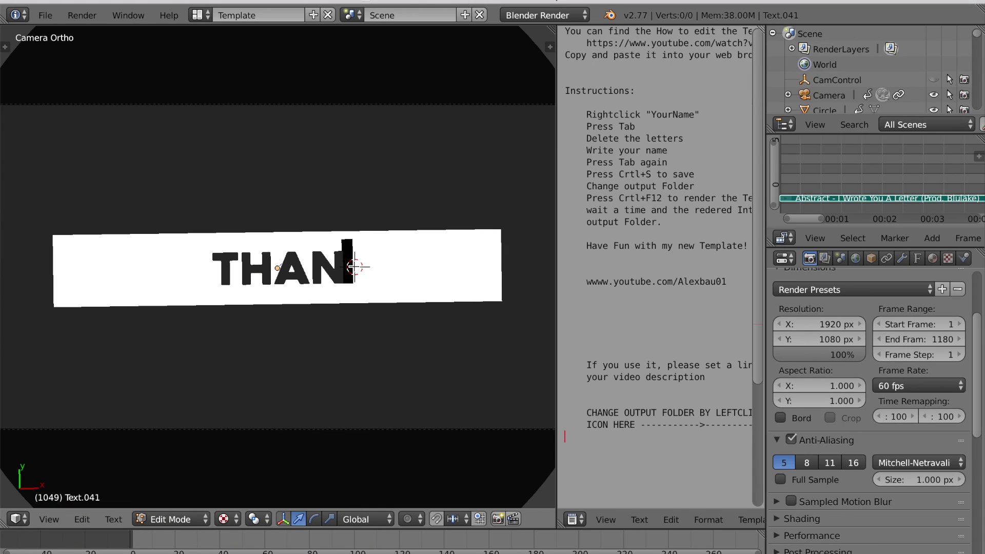
text(OU)
key(BackSpace)
key(BackSpace)
key(BackSpace)
key(BackSpace)
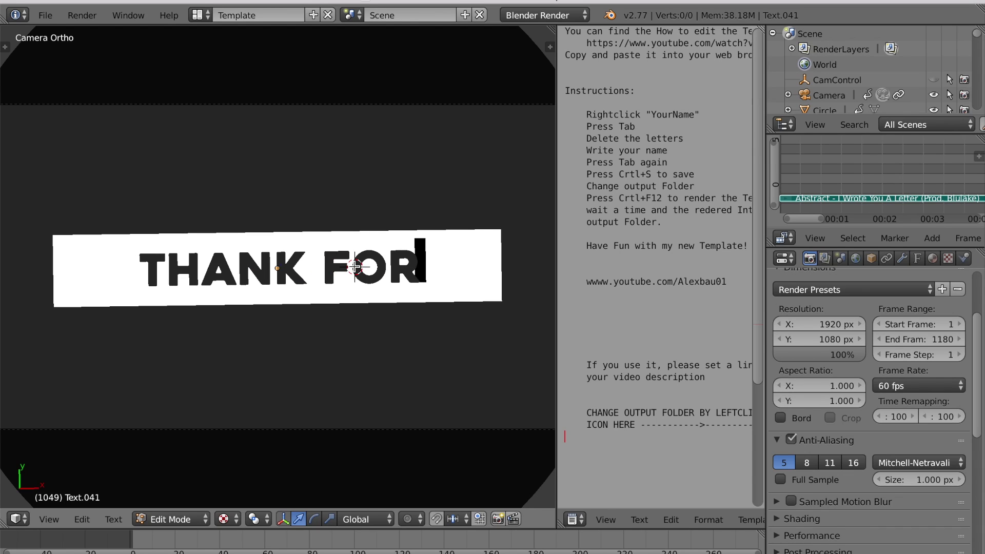
key(BackSpace)
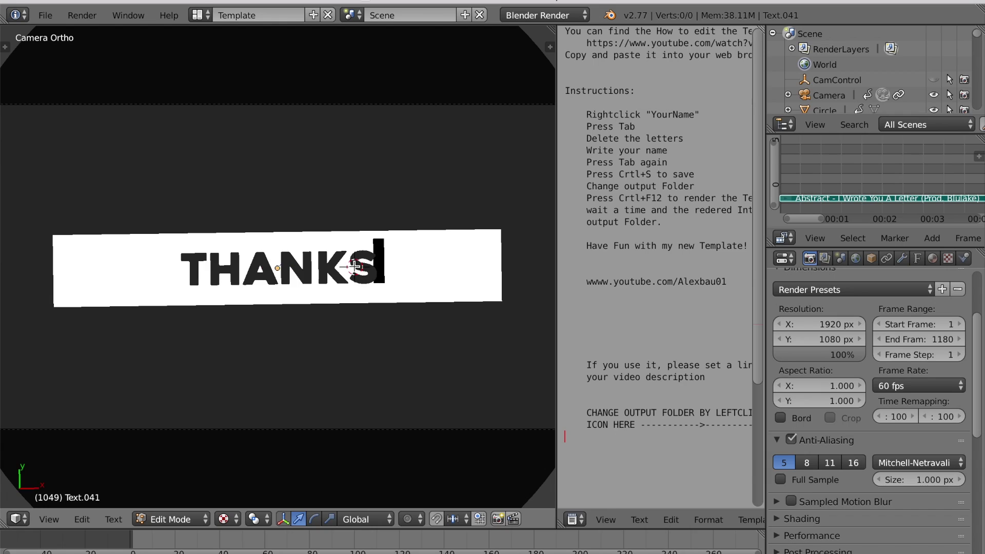
text(R WATCHIN)
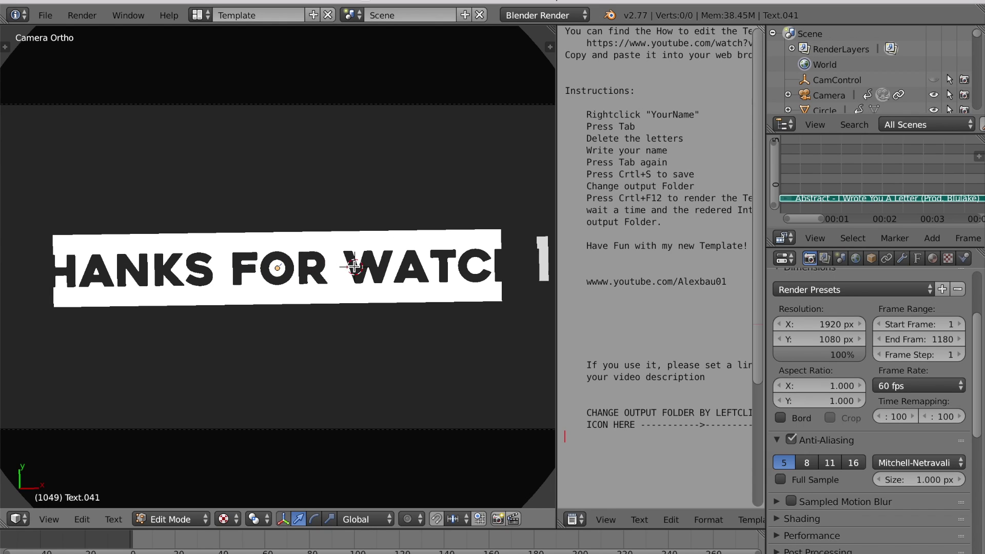
text(G)
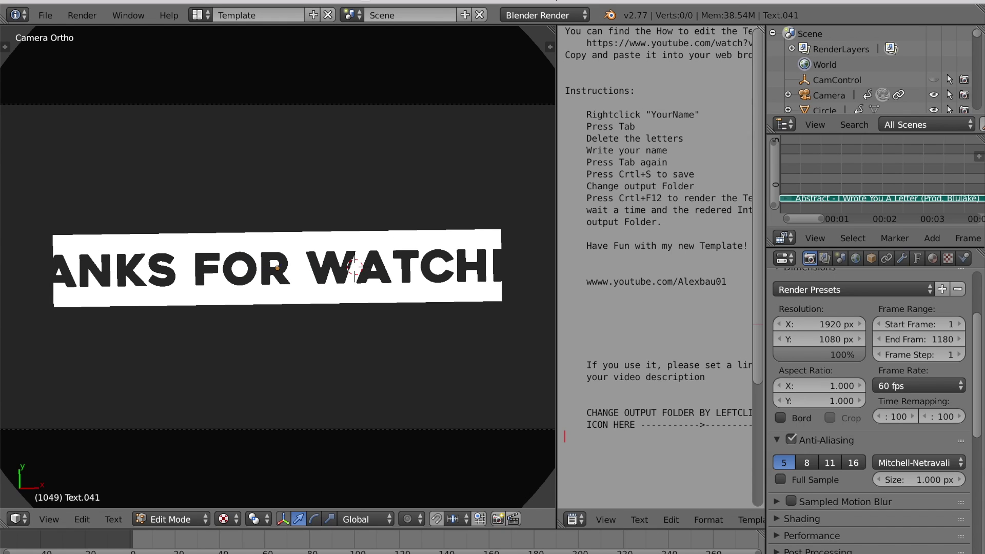
key(alt+a)
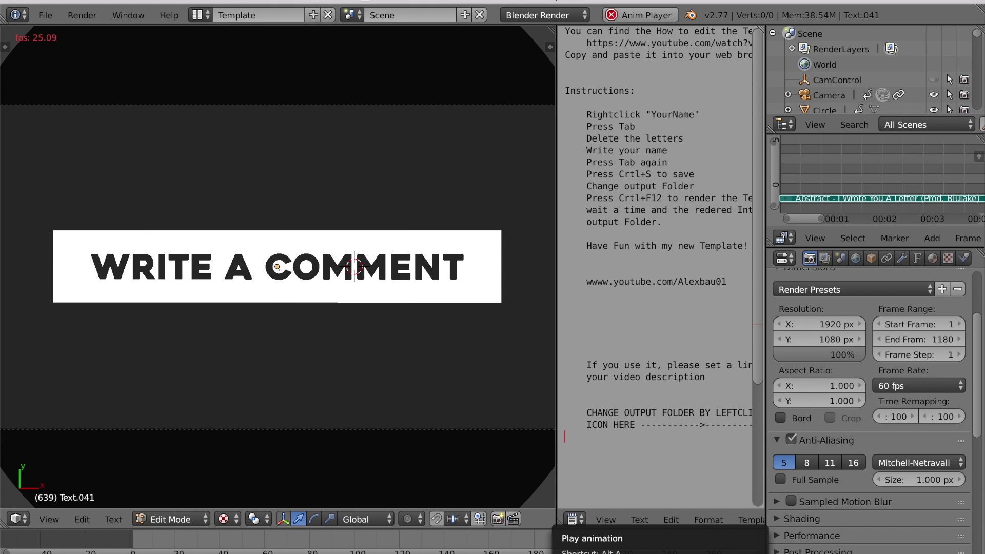
- Stop the animation preview at frame 679 on the WRITE A COMMENT banner
key(alt+a)
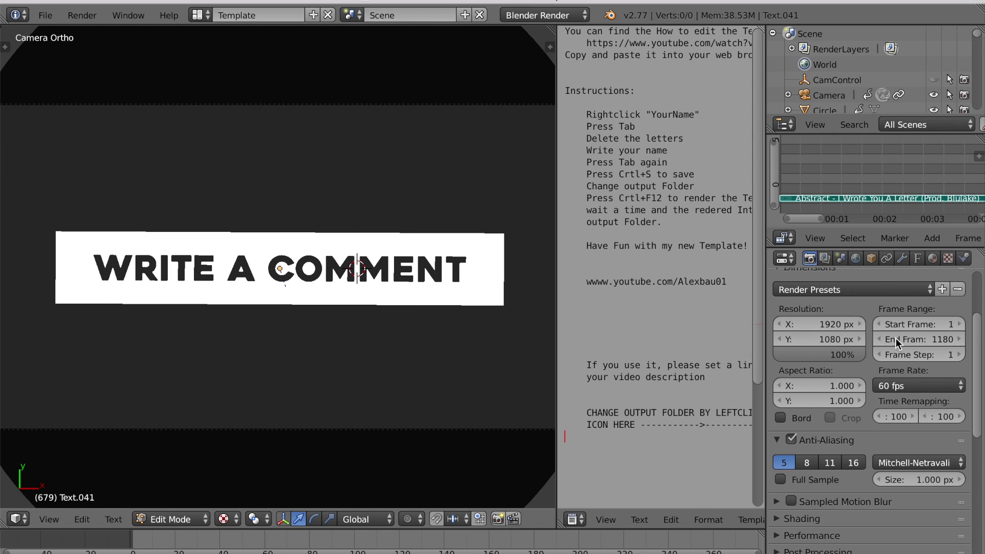
- Switch the render output from H.264 to QuickTime with Apple Lossless audio
drag(980, 418, 980, 510)
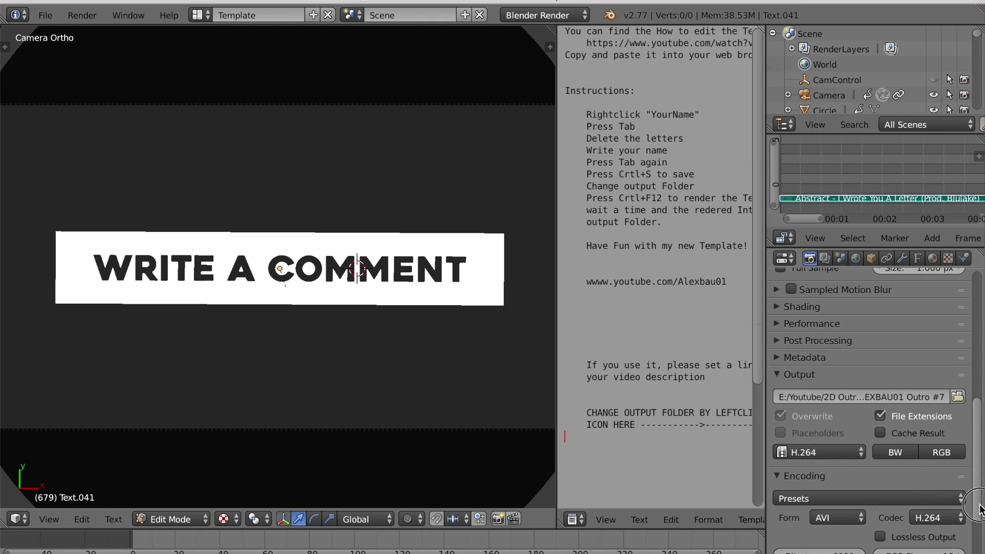
click(820, 452)
click(822, 415)
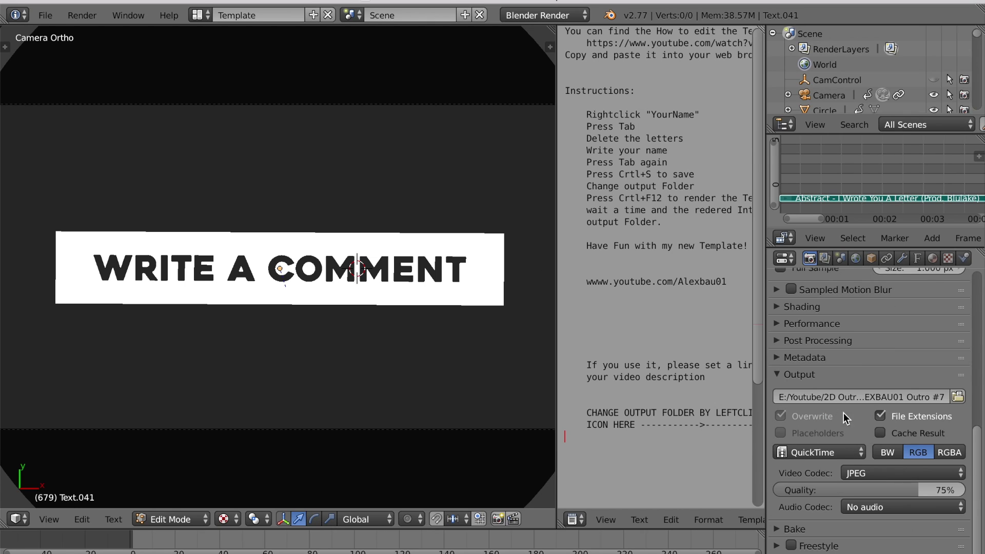
click(881, 507)
click(875, 455)
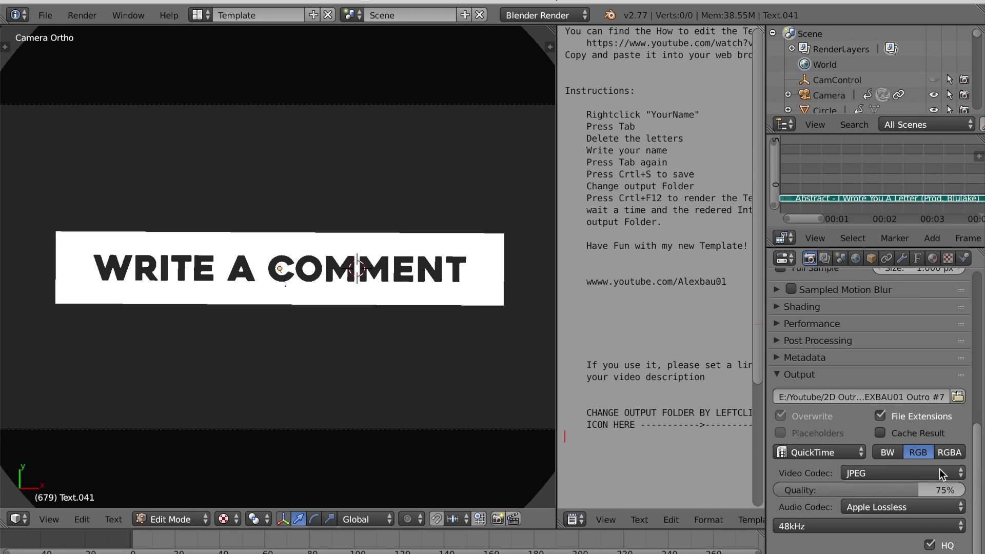
drag(980, 473, 962, 153)
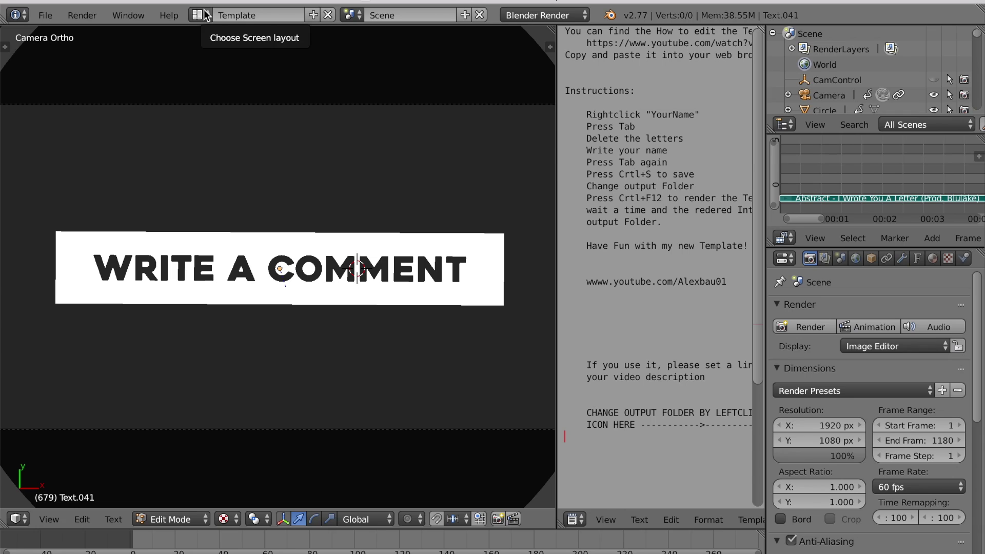
click(45, 15)
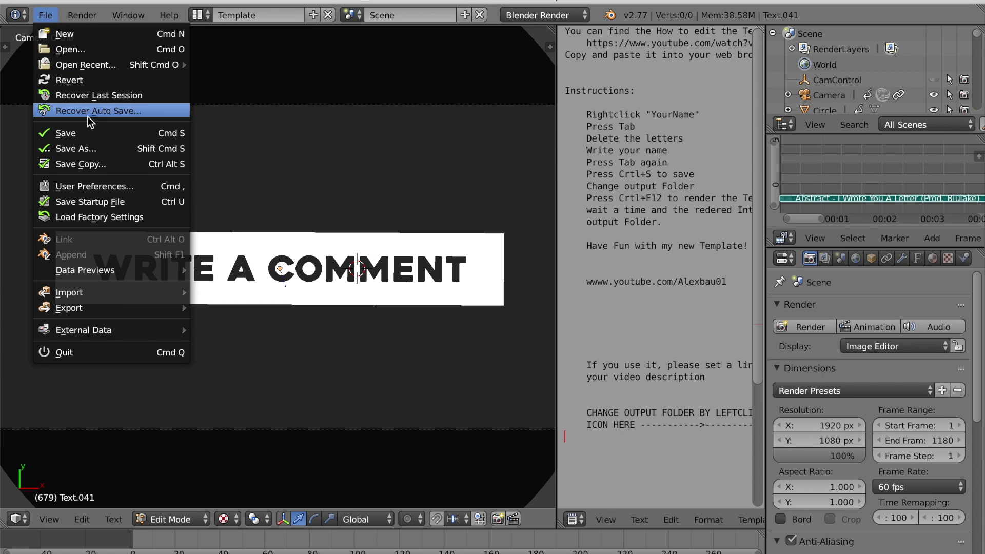
- Save the edited outro and start rendering the full animation
click(87, 138)
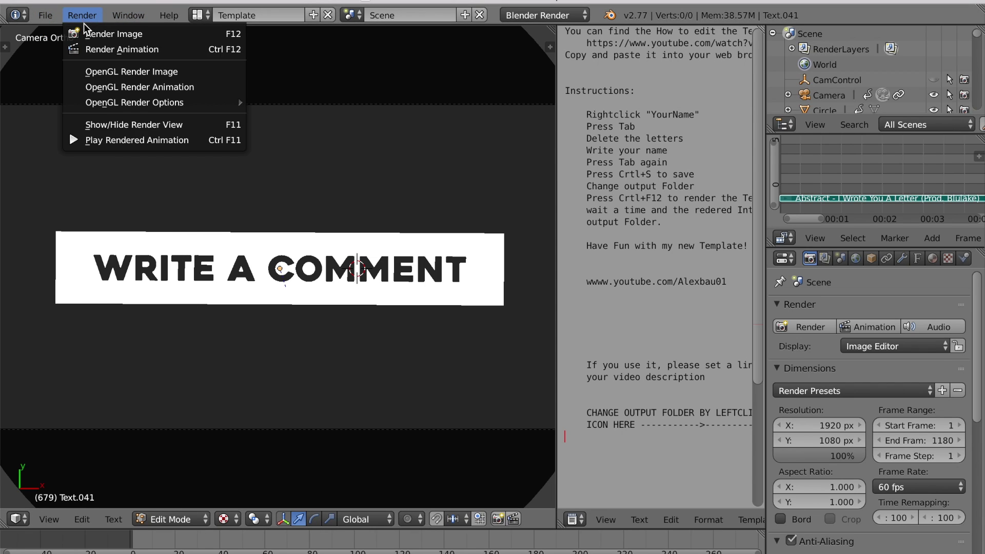
click(99, 48)
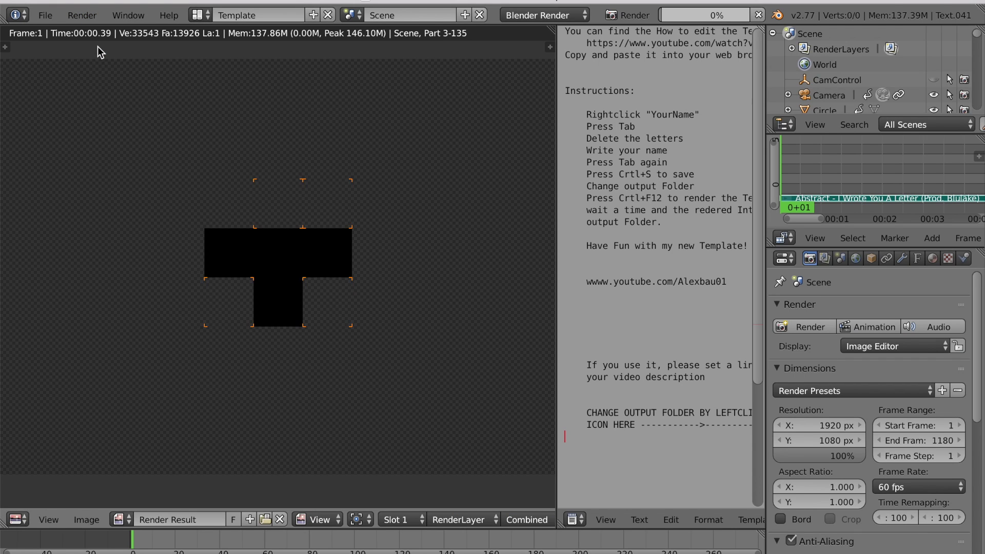